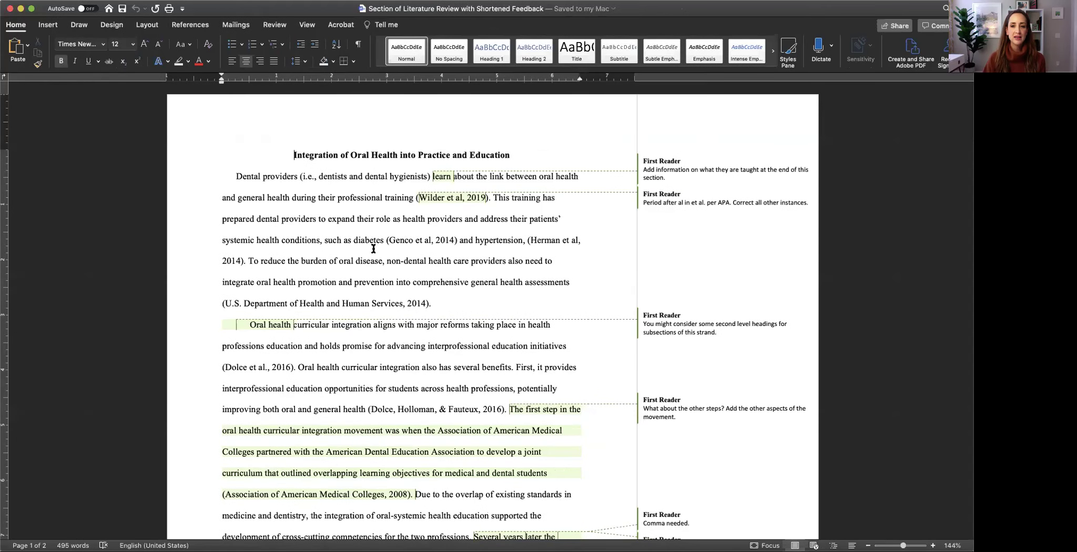
Open the first First Reader comment, which asks what providers are taught, in the literature review.
scroll(373, 248, "down", 1)
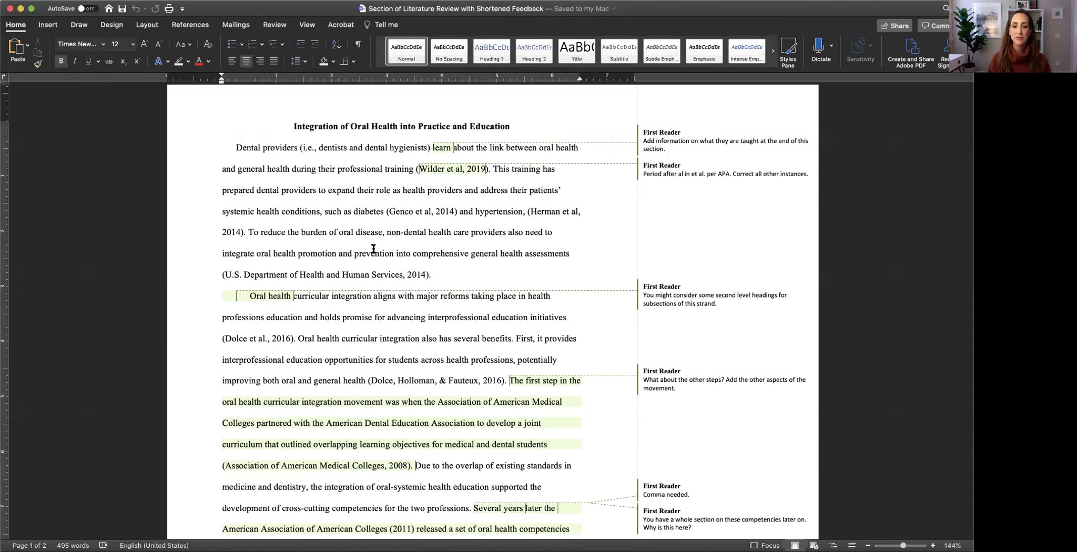
left_click(728, 132)
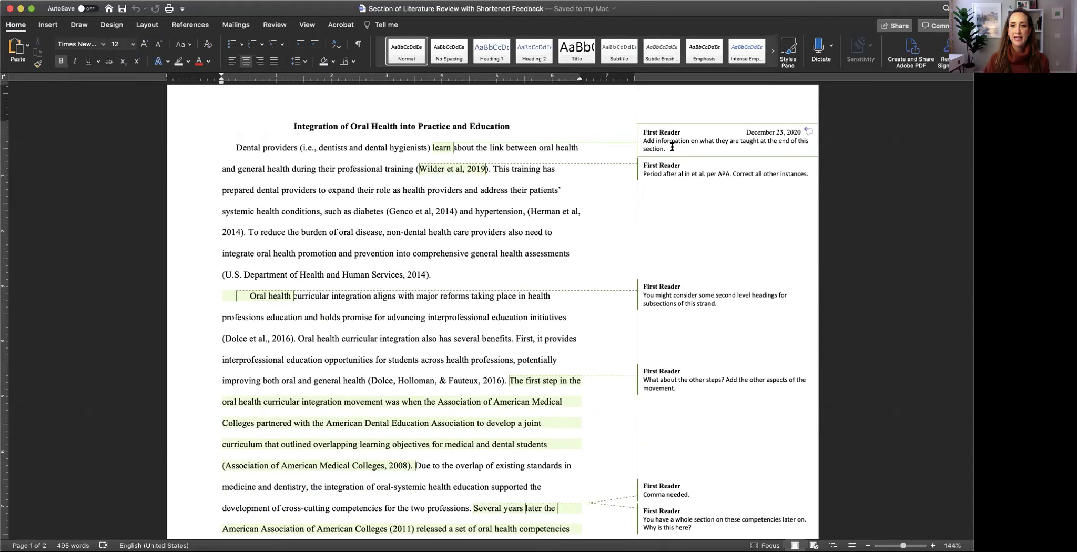
Select the first comment's text, then the APA 'et al.' period comment's text.
left_click_drag(670, 146, 638, 139)
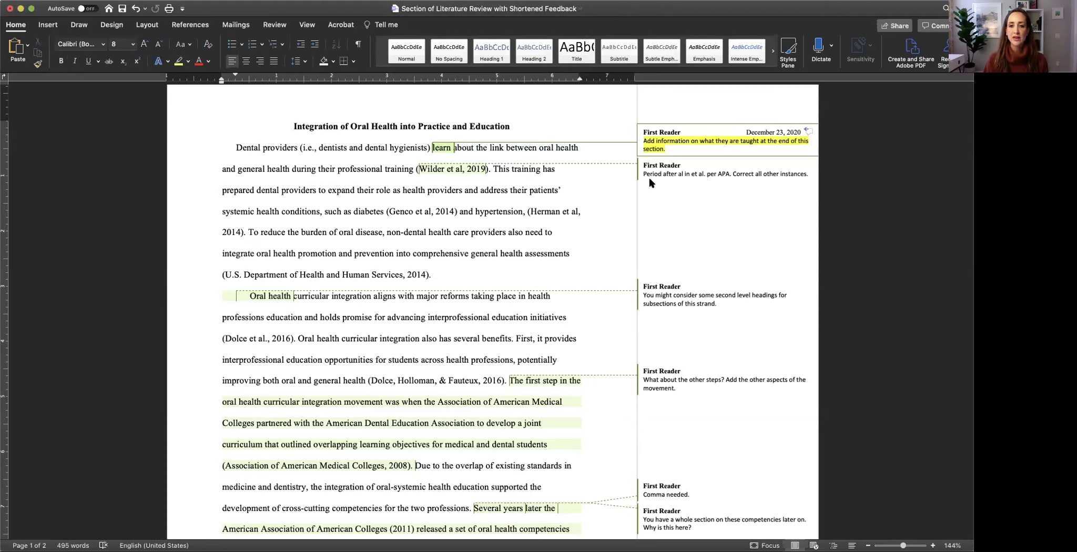
left_click_drag(643, 174, 810, 170)
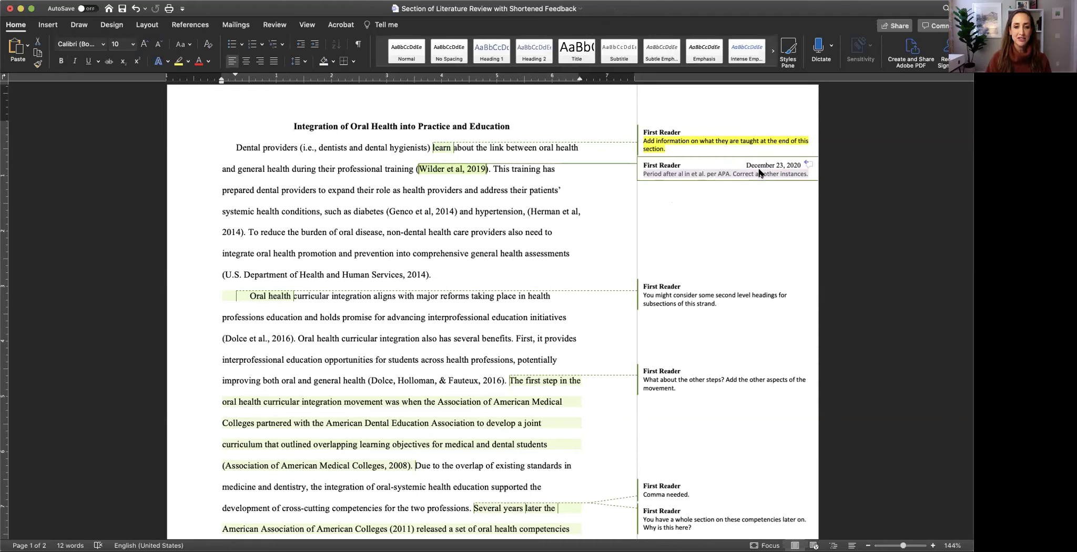
Highlight the APA 'et al.' comment in green.
left_click(187, 62)
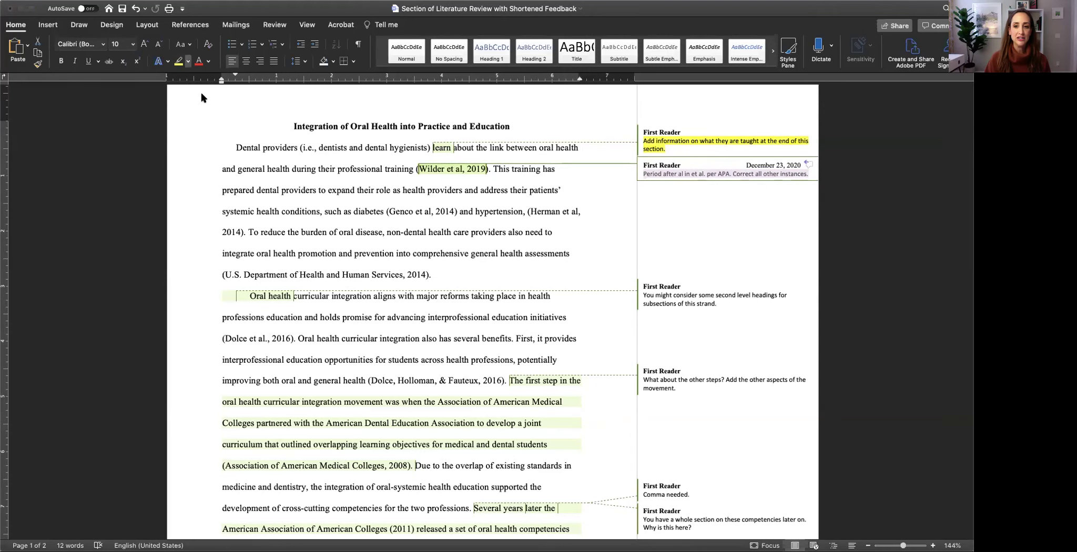
left_click(205, 97)
left_click(516, 195)
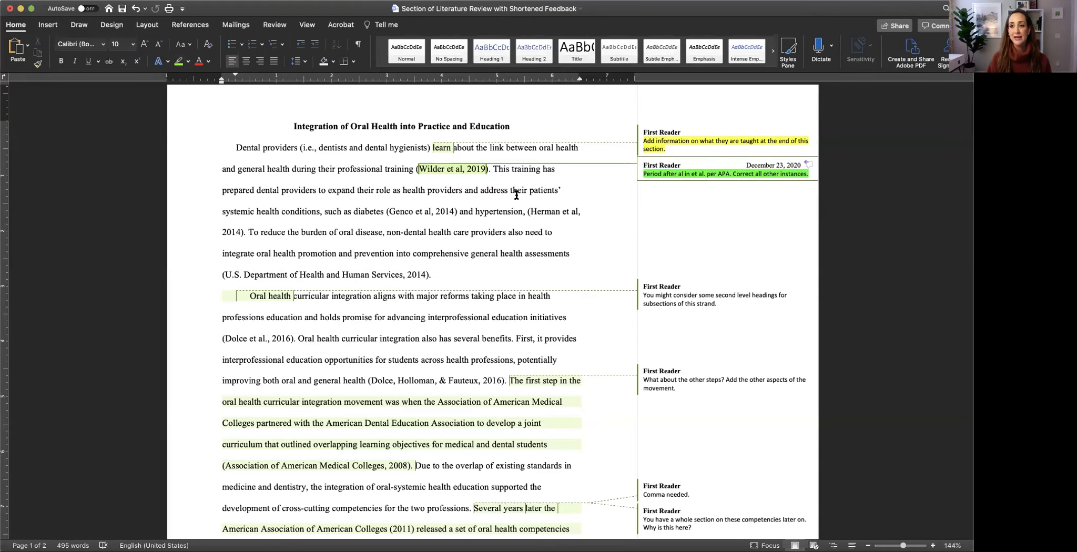
Select the whole second-level headings comment.
scroll(579, 210, "down", 3)
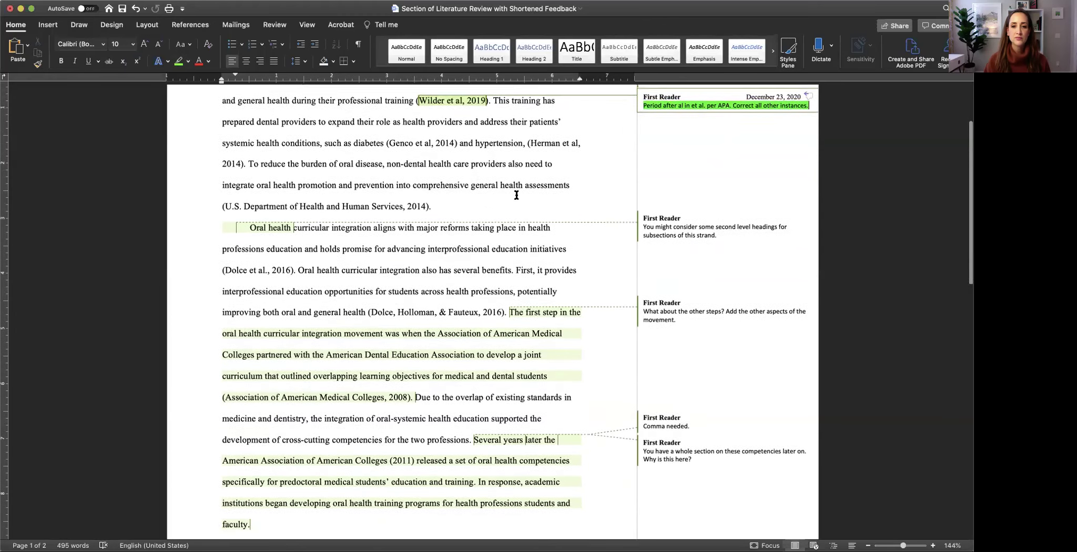
triple_click(735, 227)
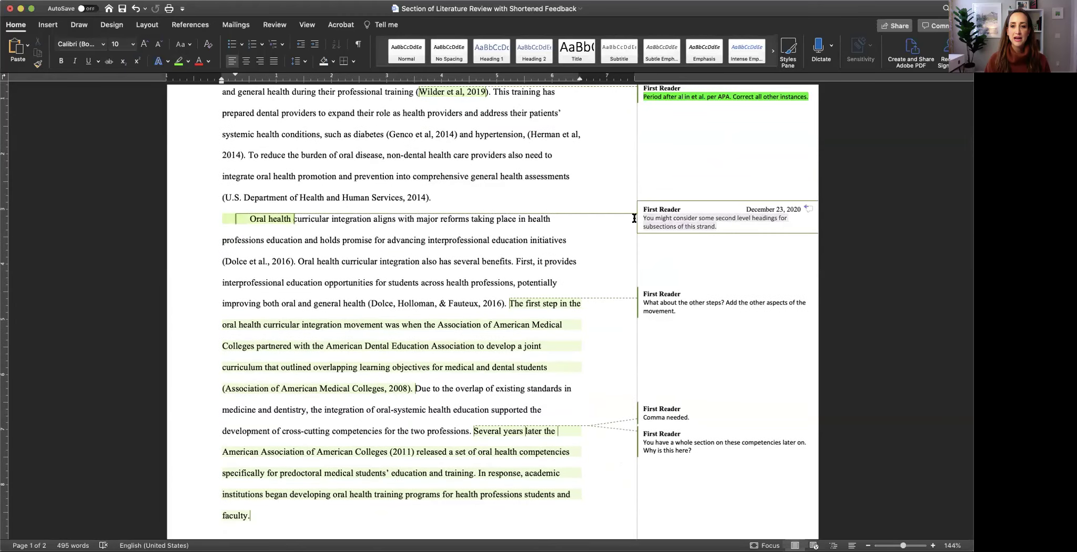
scroll(501, 177, "up", 1)
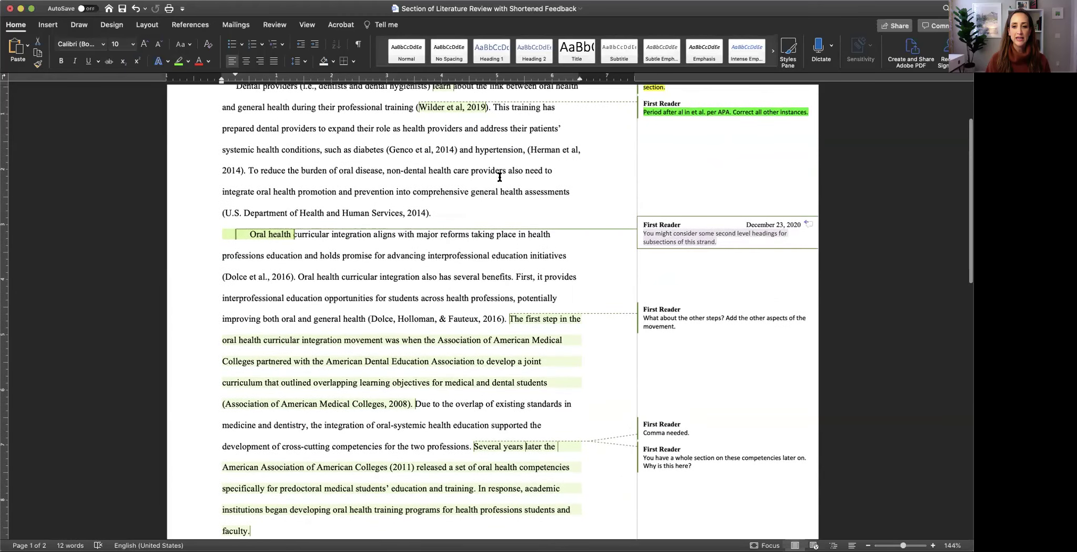
scroll(500, 177, "up", 2)
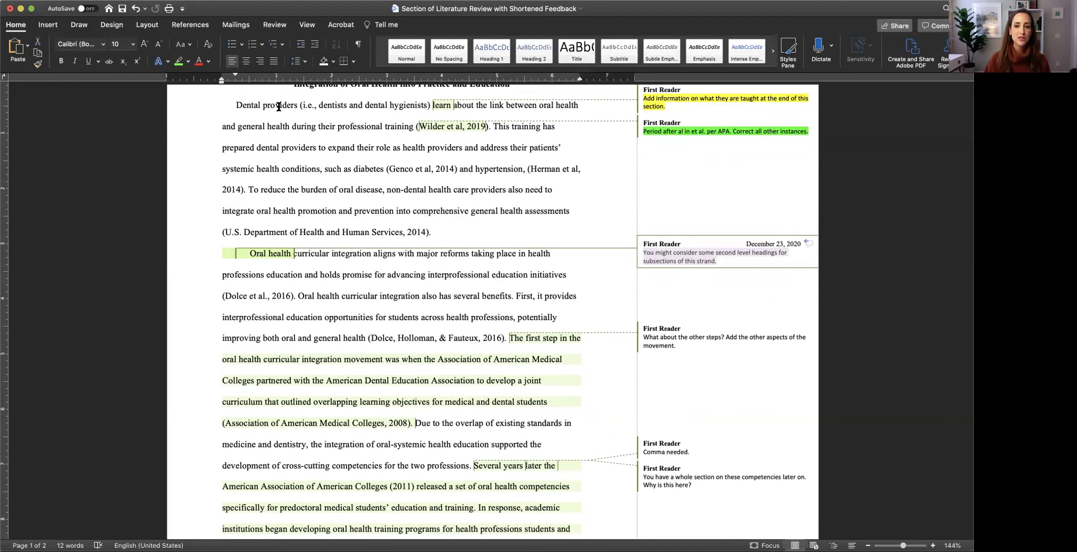
Highlight the second-level headings comment in turquoise, then select the other-steps comment's text.
left_click(189, 61)
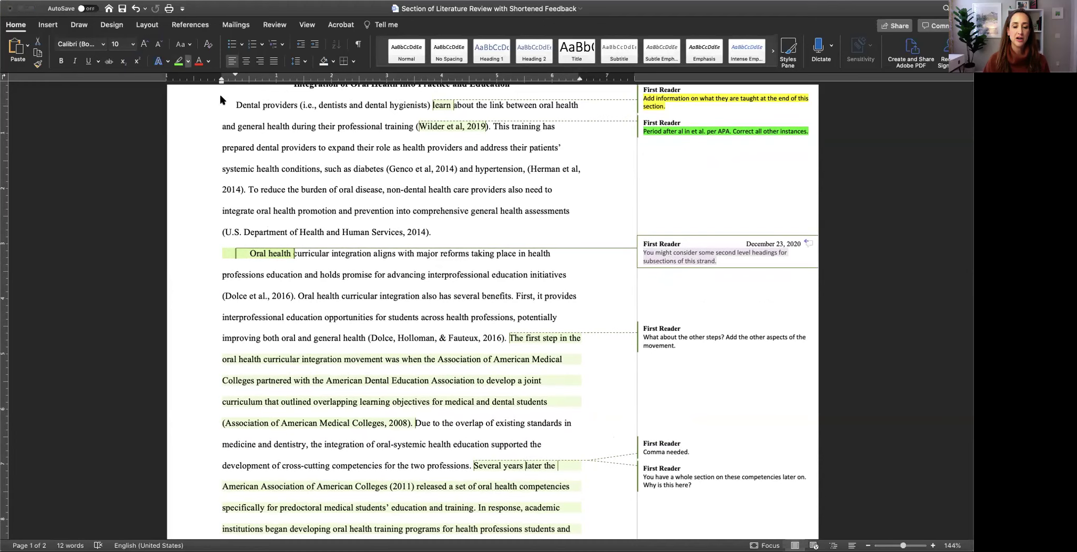
left_click(222, 104)
scroll(318, 184, "down", 4)
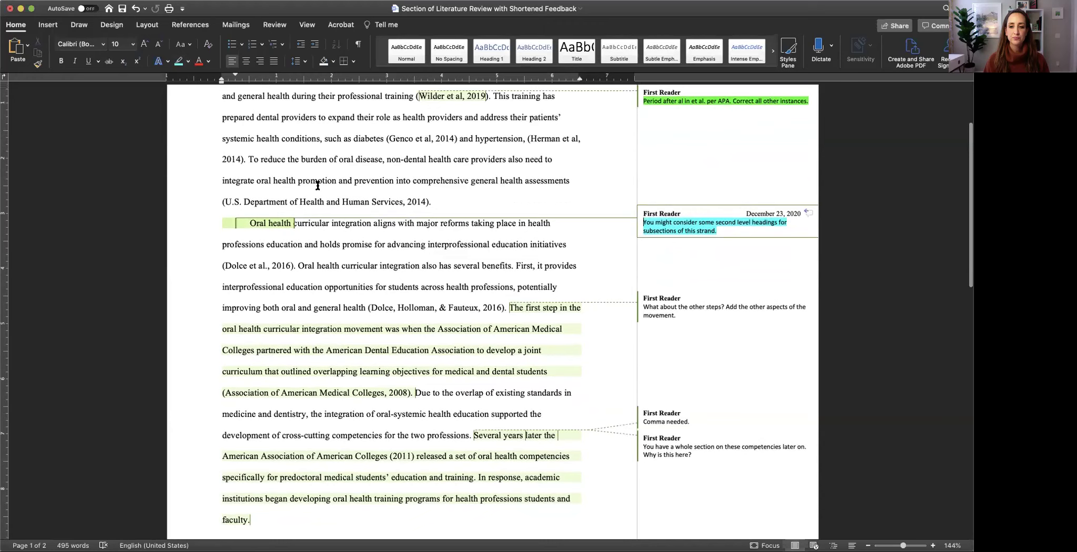
left_click(675, 247)
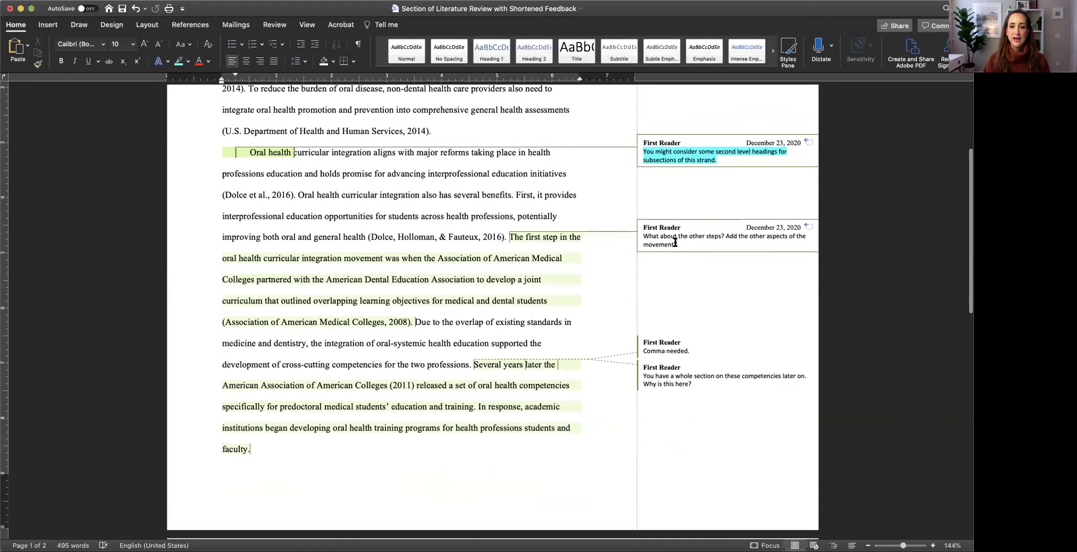
left_click(684, 251)
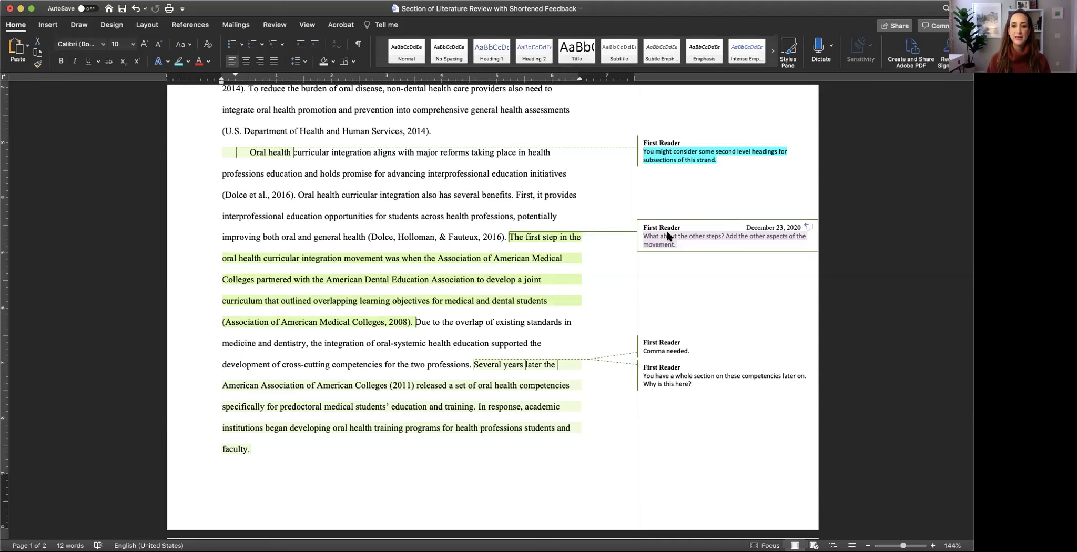
Highlight the other-steps comment yellow and the 'Comma needed.' comment green.
scroll(601, 219, "up", 4)
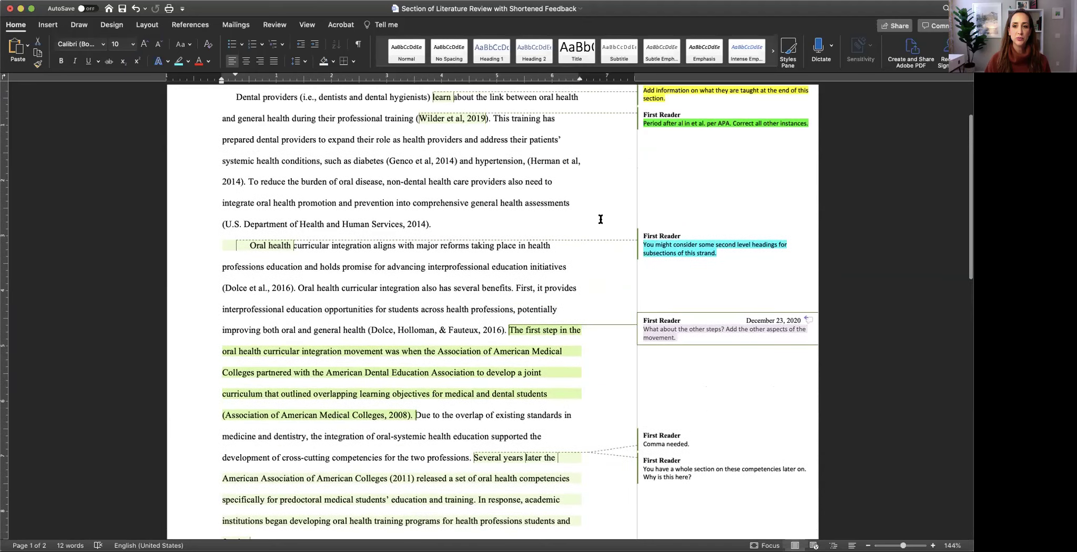
scroll(601, 218, "up", 1)
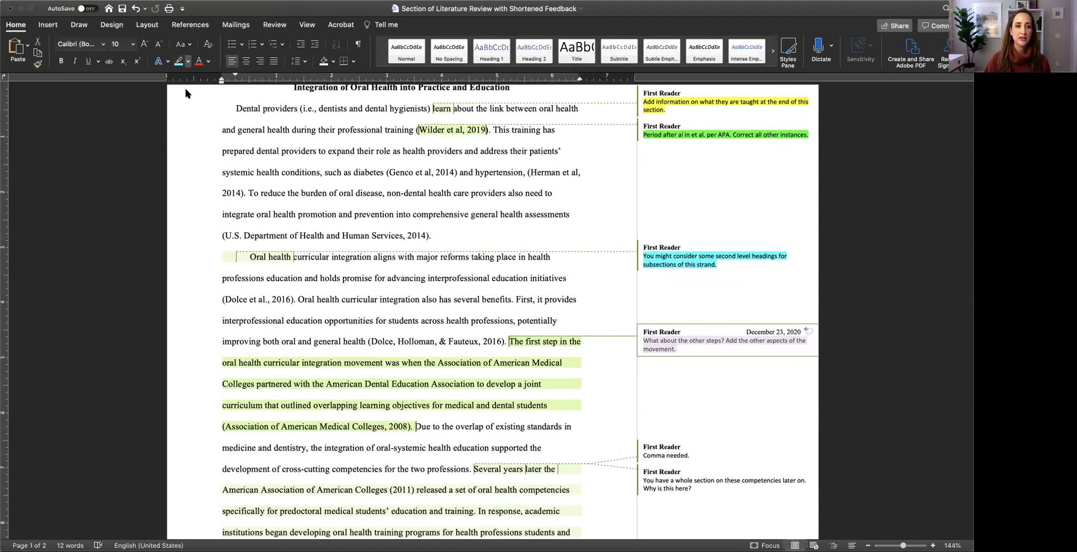
left_click(389, 268)
scroll(393, 273, "down", 2)
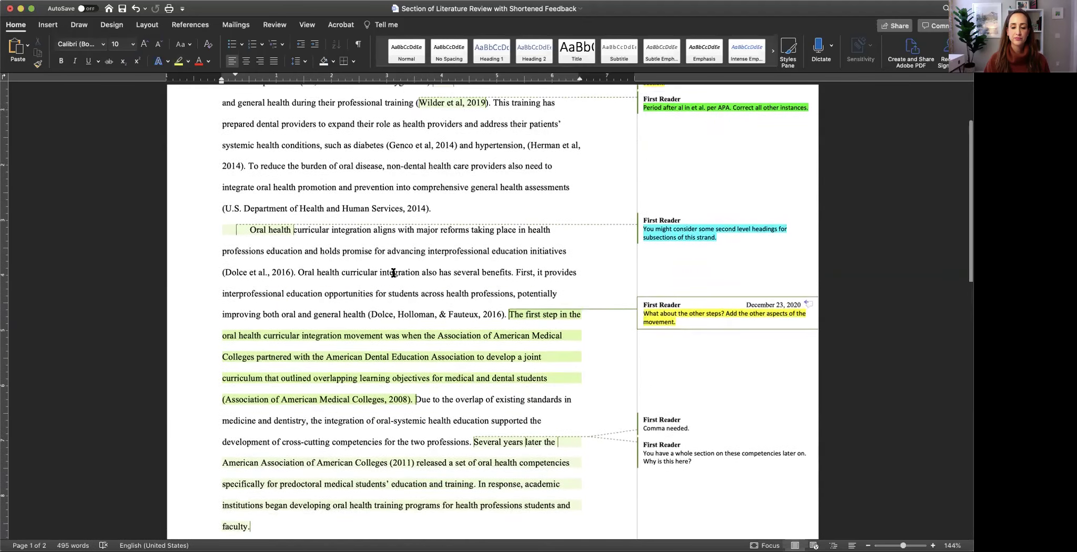
scroll(393, 273, "down", 7)
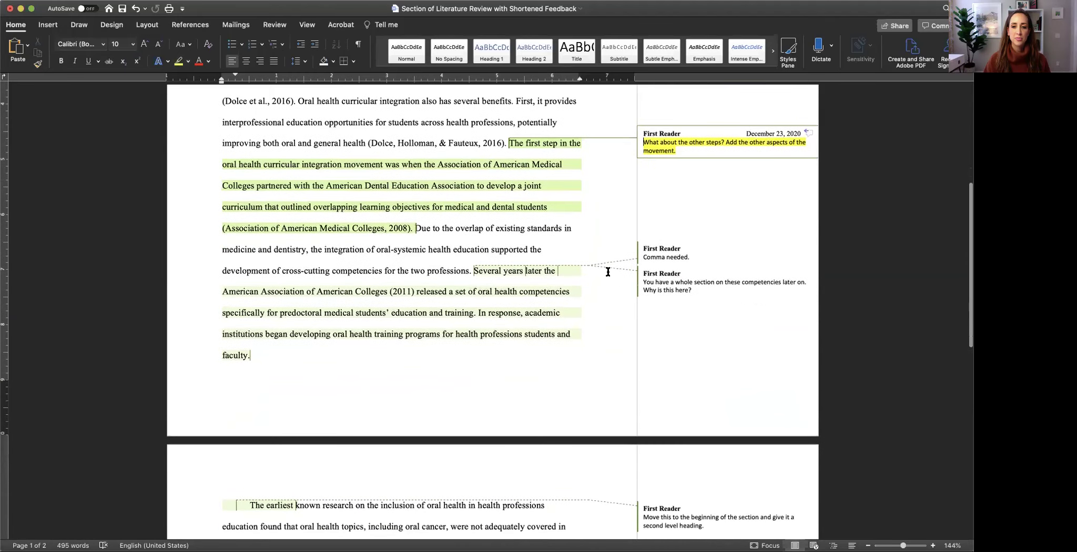
left_click(695, 259)
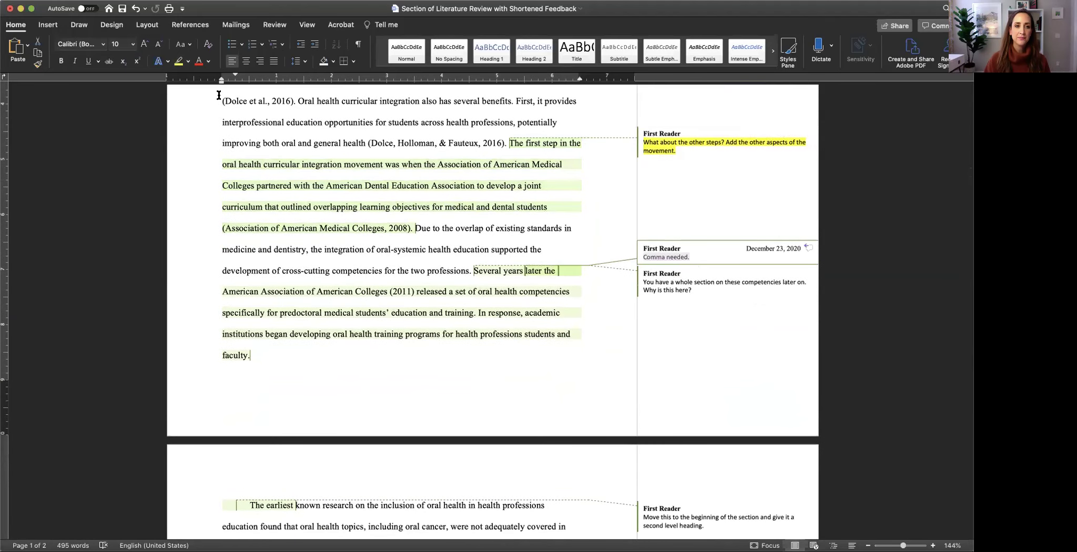
left_click(181, 61)
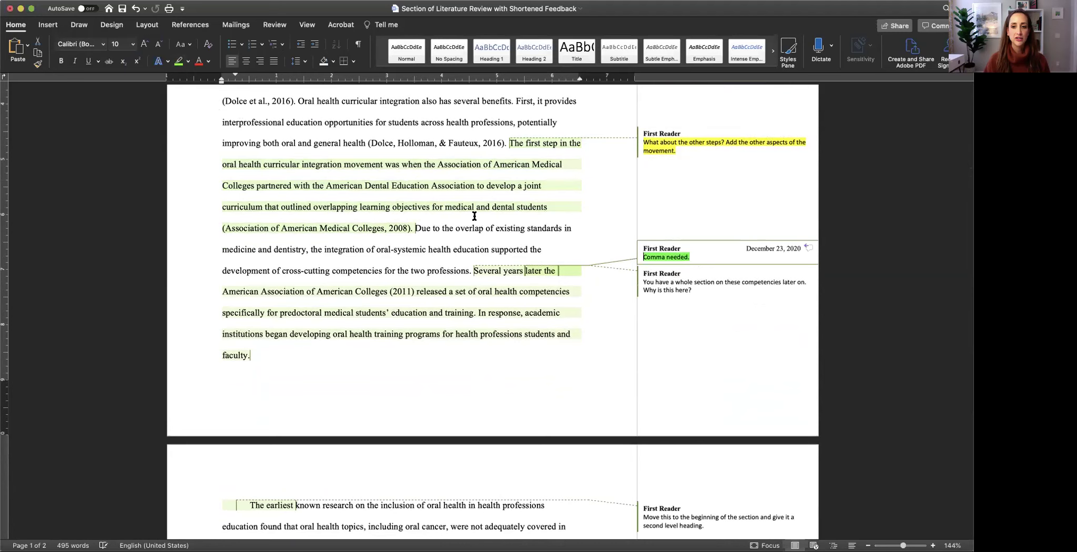
Select the competencies-section and move-this-paragraph comments as organization feedback.
scroll(474, 215, "down", 2)
left_click(702, 255)
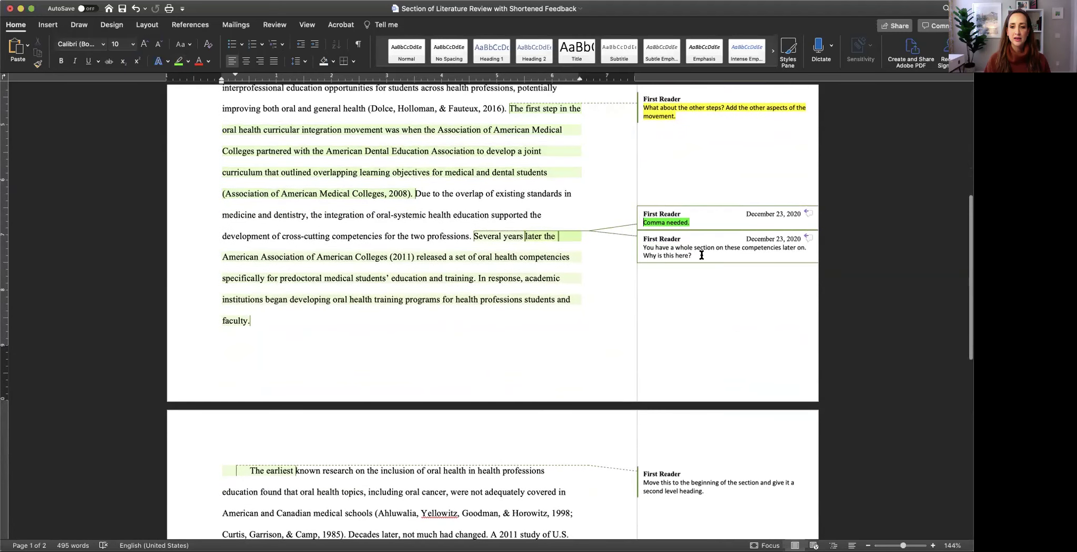
triple_click(702, 255)
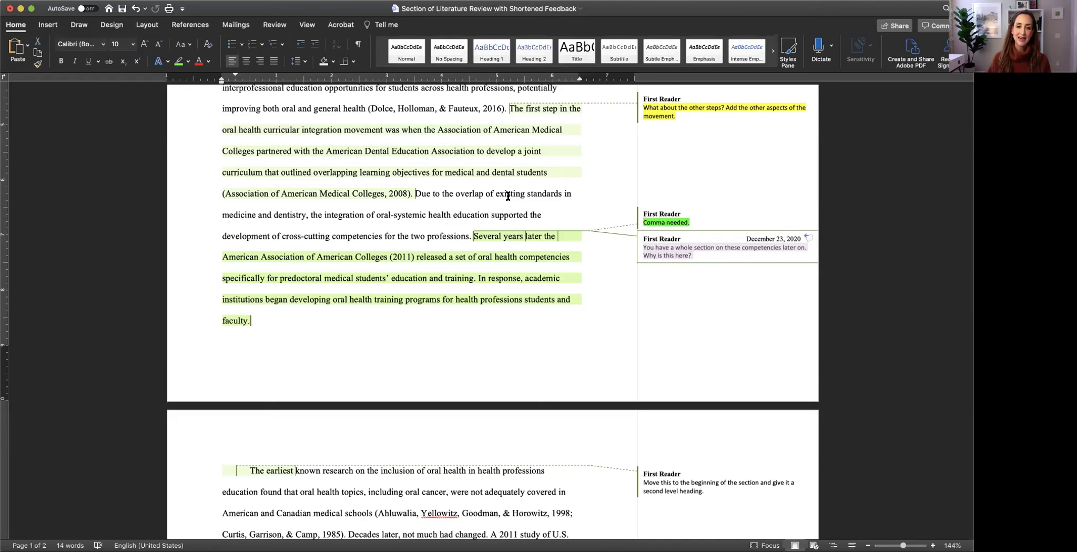
scroll(577, 224, "up", 3)
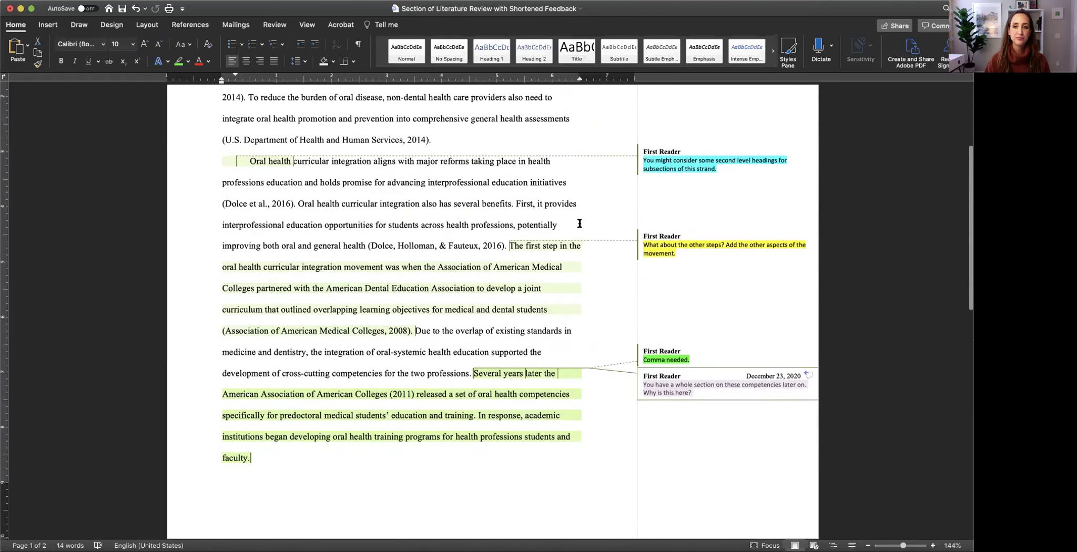
scroll(577, 224, "up", 1)
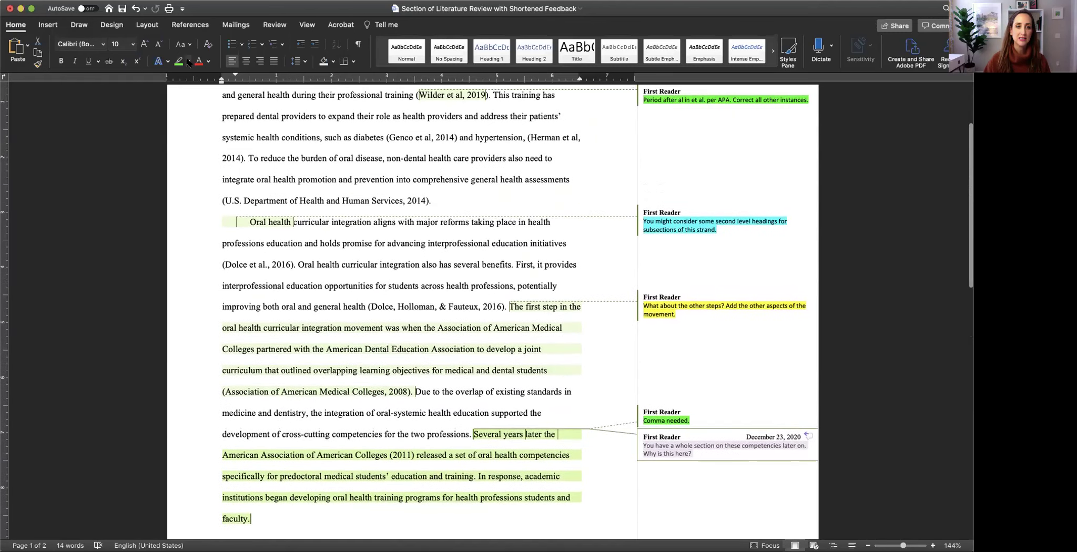
scroll(329, 268, "down", 7)
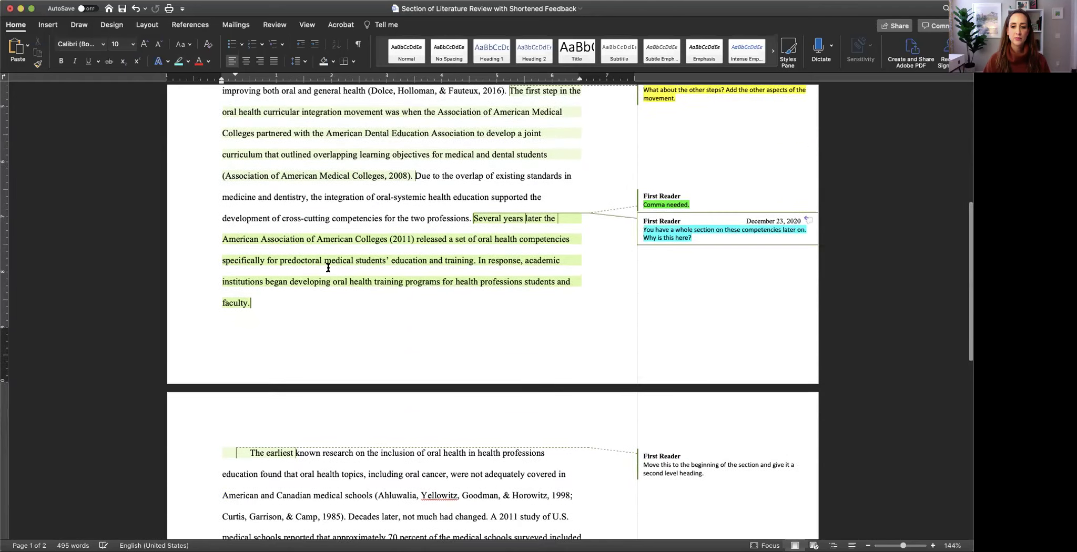
scroll(328, 267, "down", 1)
left_click_drag(705, 309, 641, 298)
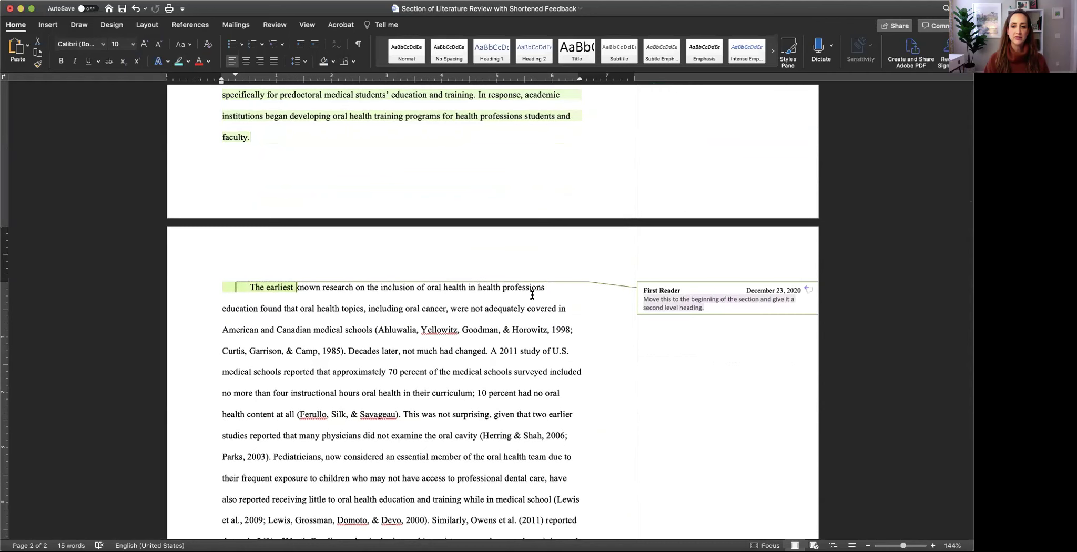
scroll(532, 295, "up", 4)
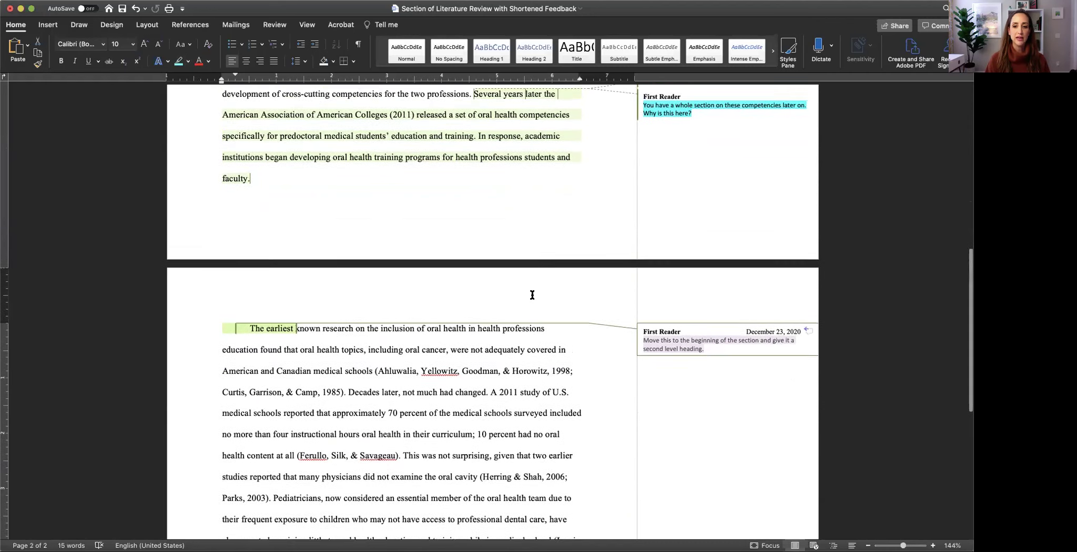
scroll(532, 295, "up", 1)
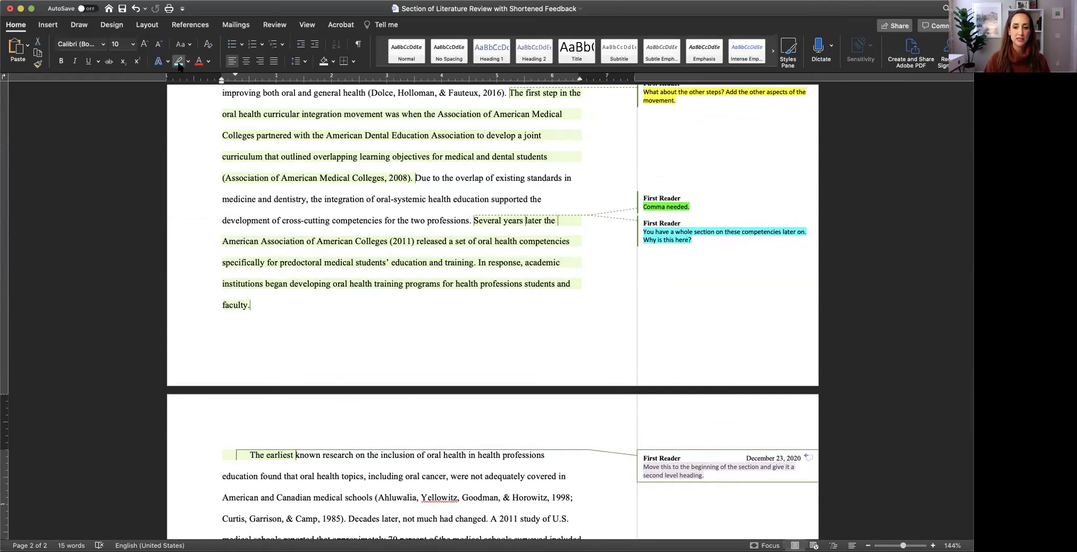
scroll(409, 287, "down", 3)
scroll(409, 287, "up", 5)
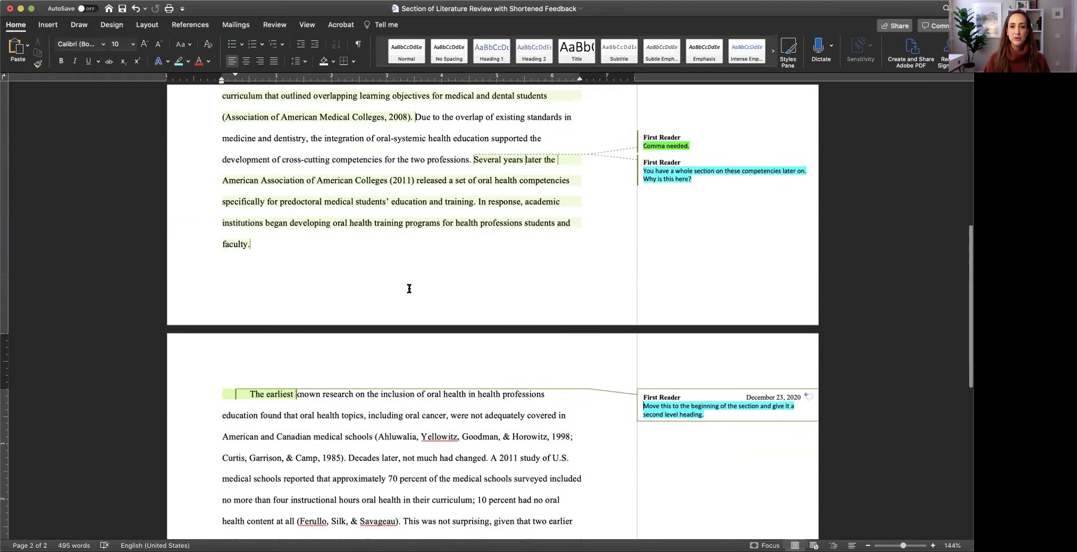
scroll(409, 288, "up", 5)
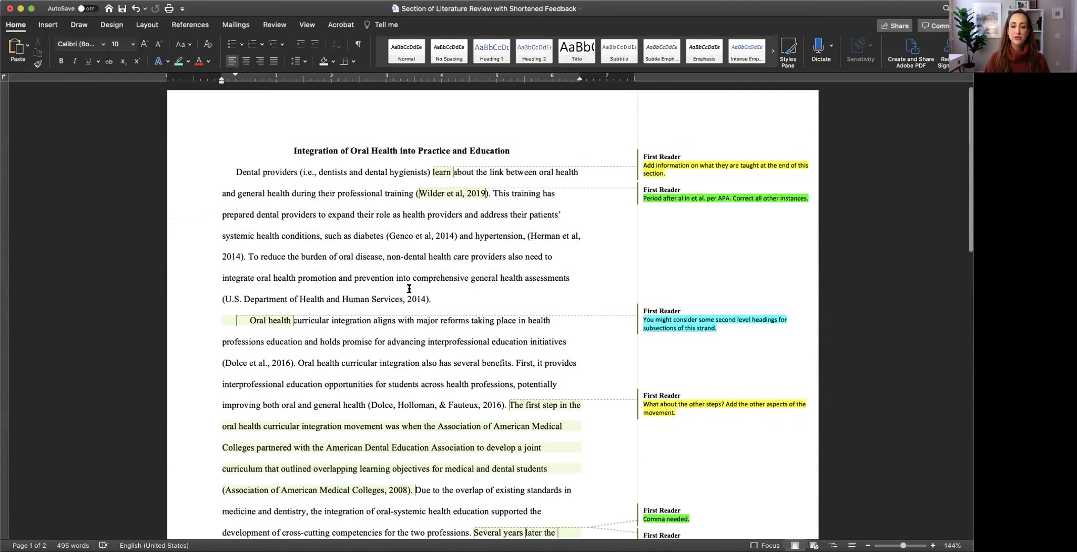
scroll(409, 288, "down", 1)
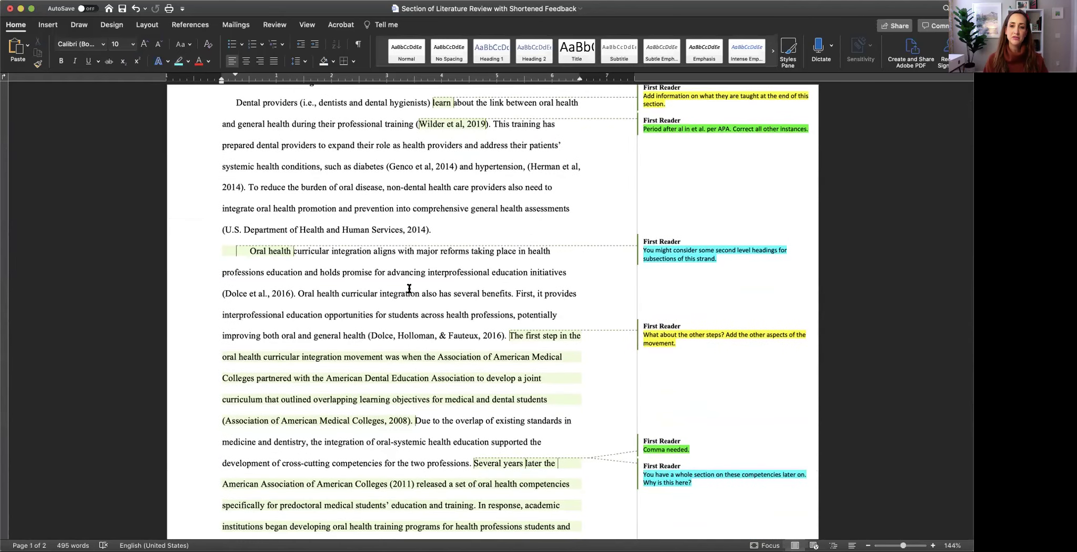
scroll(409, 288, "up", 1)
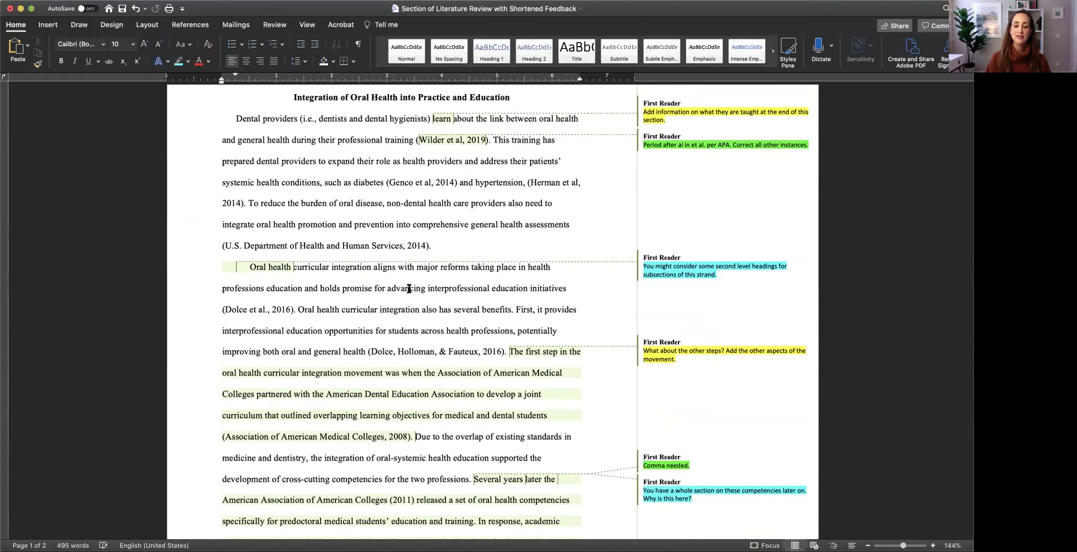
scroll(409, 289, "down", 6)
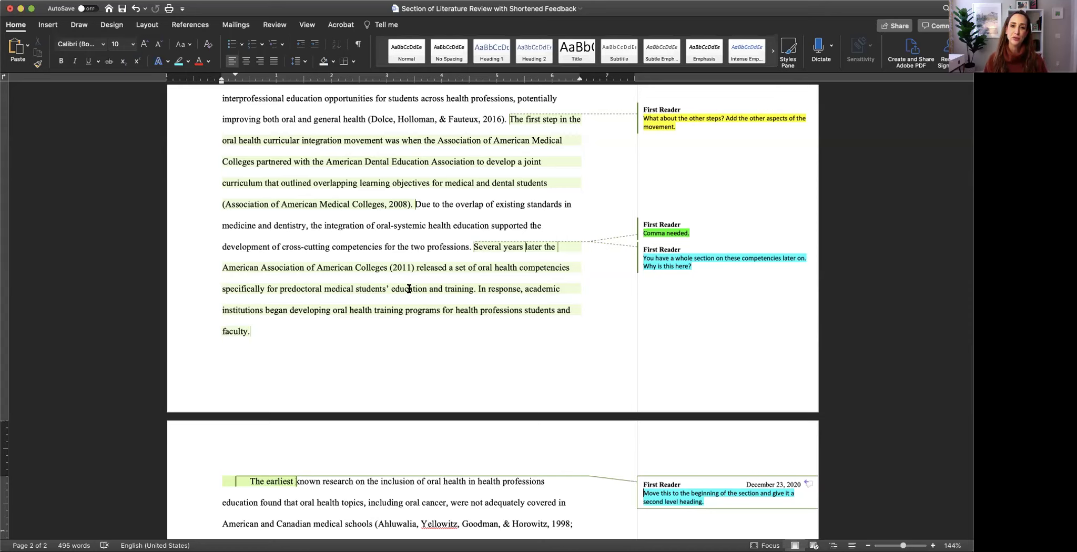
Scroll through the How to Tackle Feedback document to review its five steps.
scroll(344, 246, "up", 8)
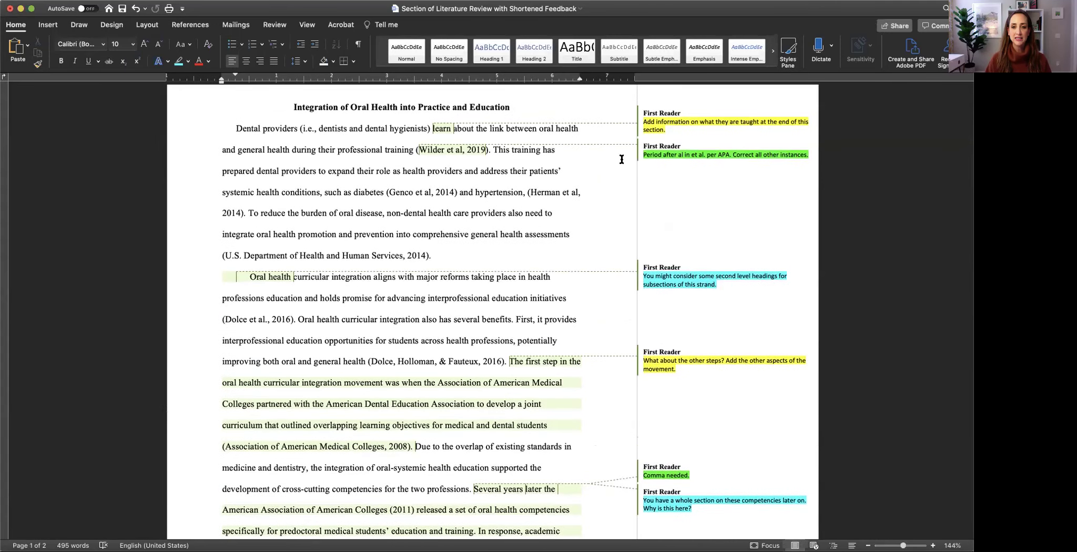
scroll(666, 180, "down", 1)
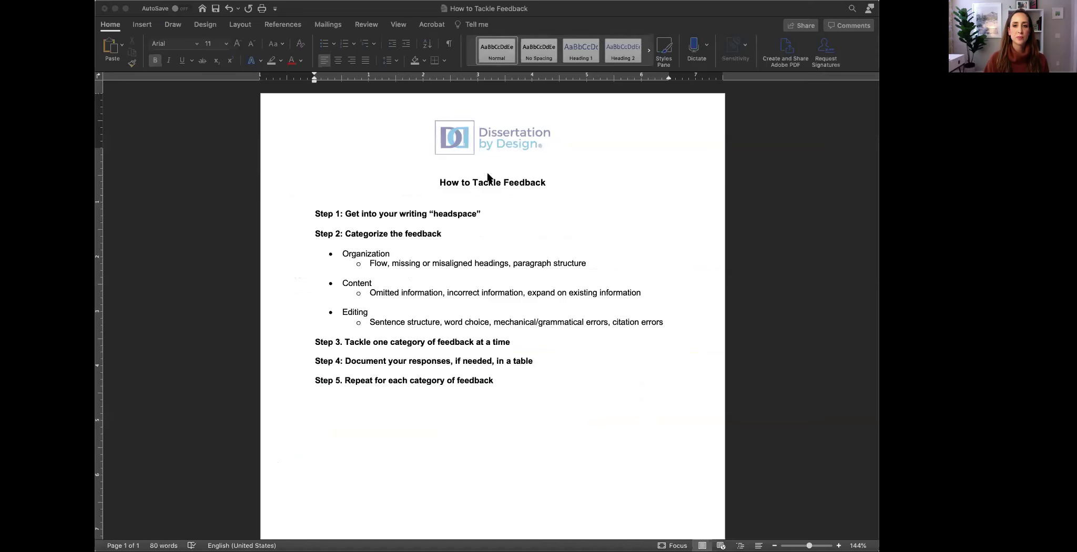
Delete the blank lines above the Response Table and place the cursor in its Response column.
left_click(486, 208)
scroll(486, 207, "down", 5)
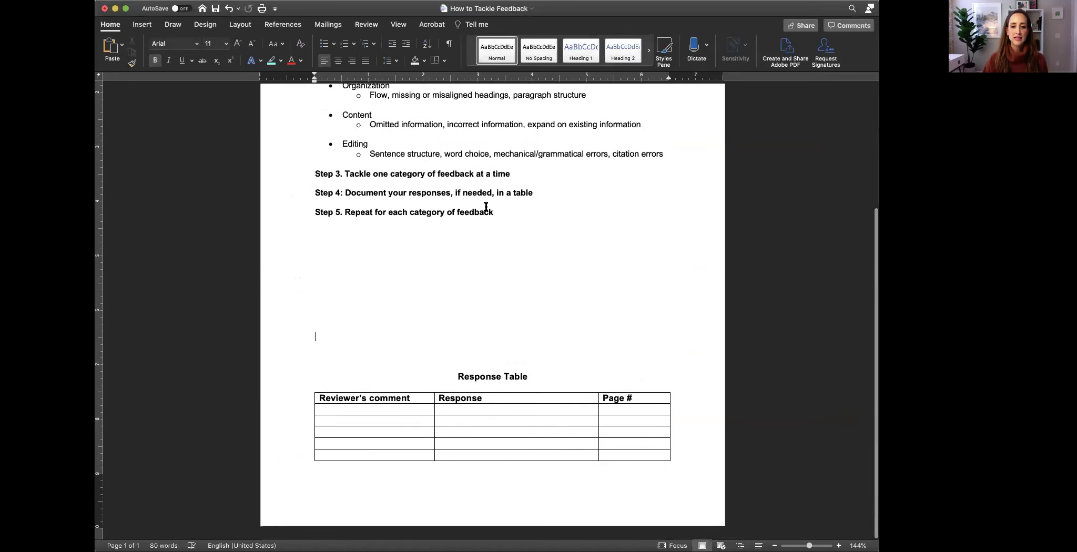
left_click_drag(458, 344, 414, 299)
key("BackSpace")
key("BackSpace")
key("BackSpace")
key("BackSpace")
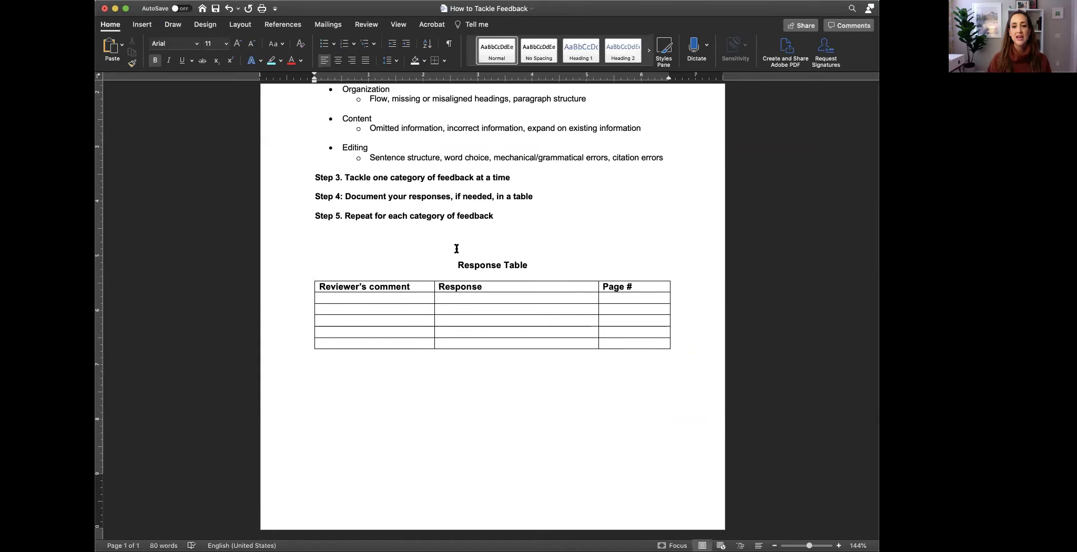
left_click(450, 300)
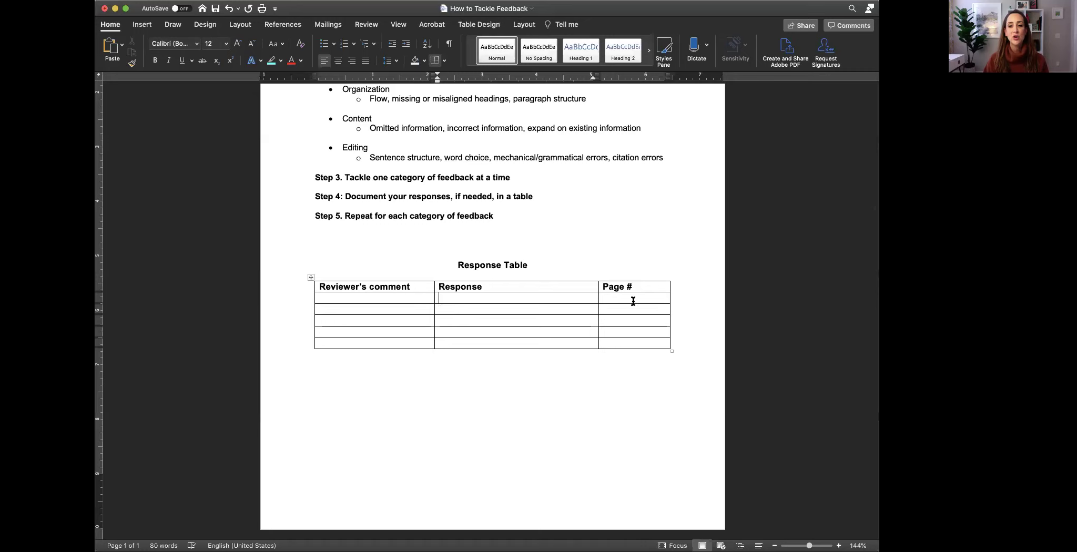
left_click_drag(629, 299, 630, 340)
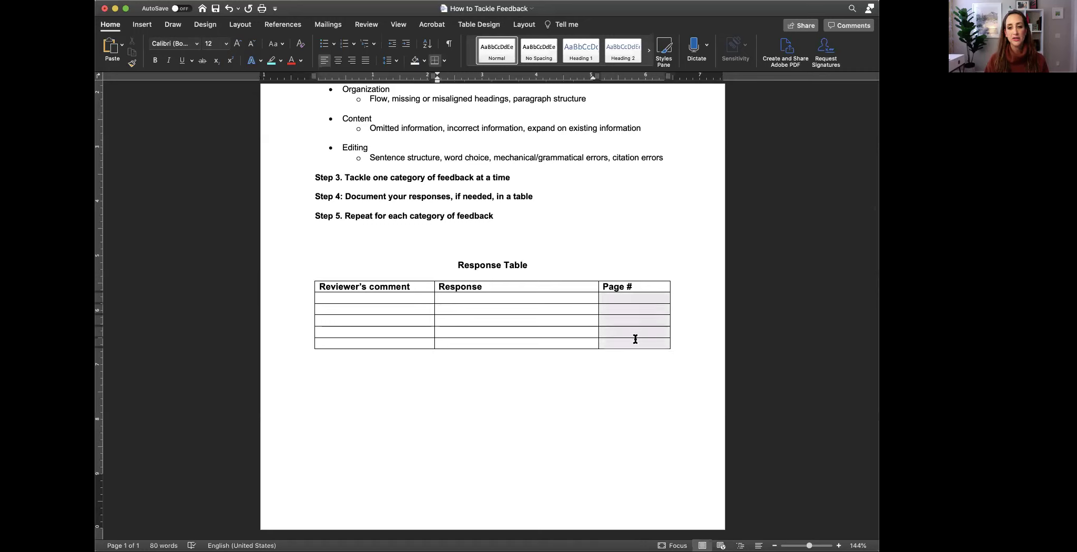
left_click(626, 295)
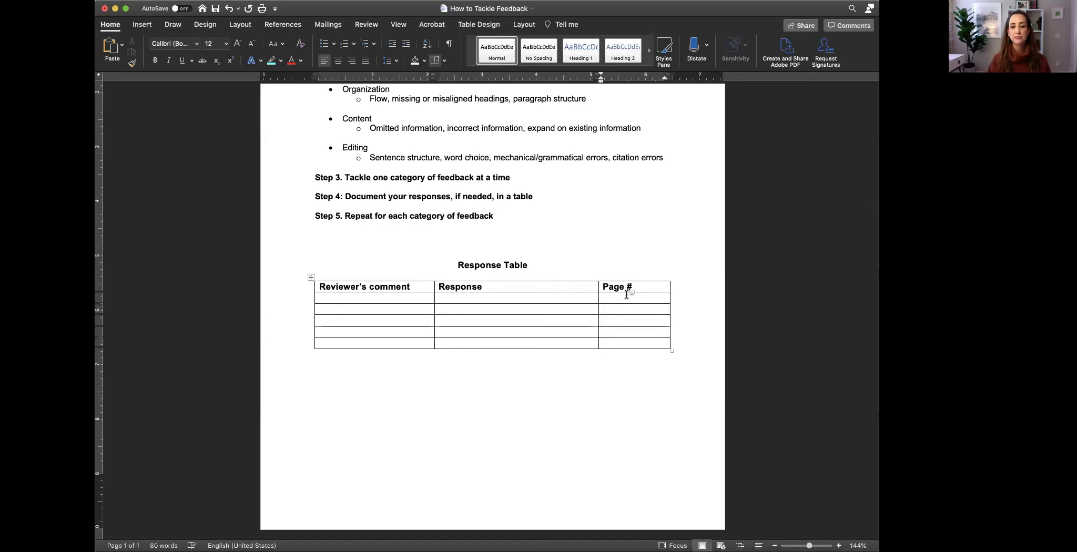
left_click(626, 294)
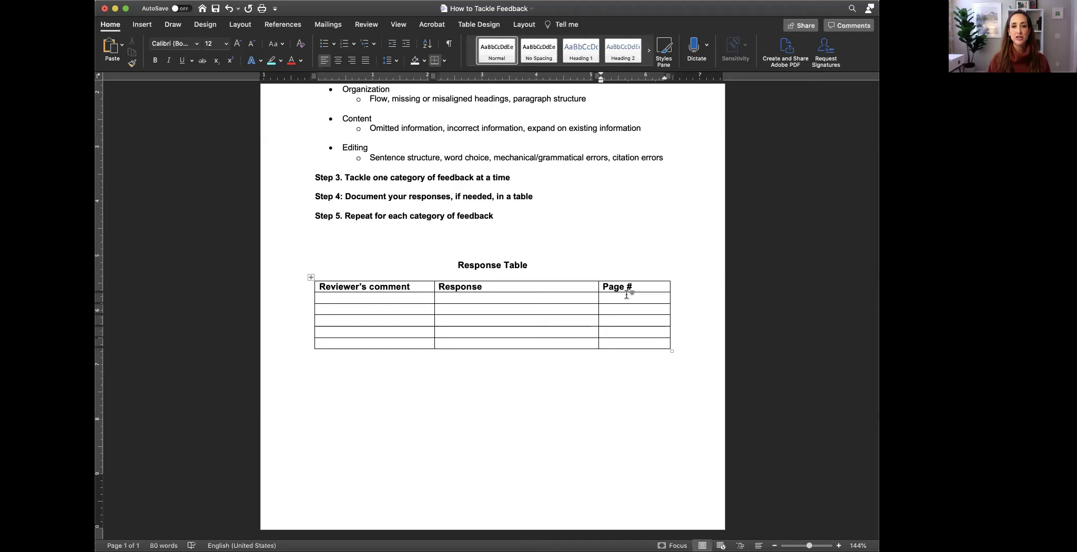
left_click(627, 295)
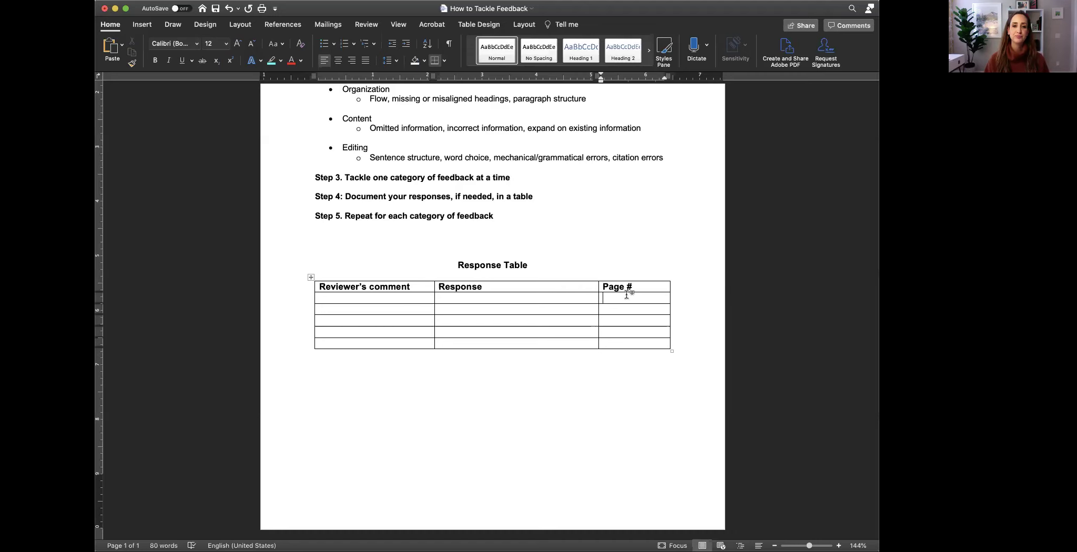
scroll(492, 218, "up", 2)
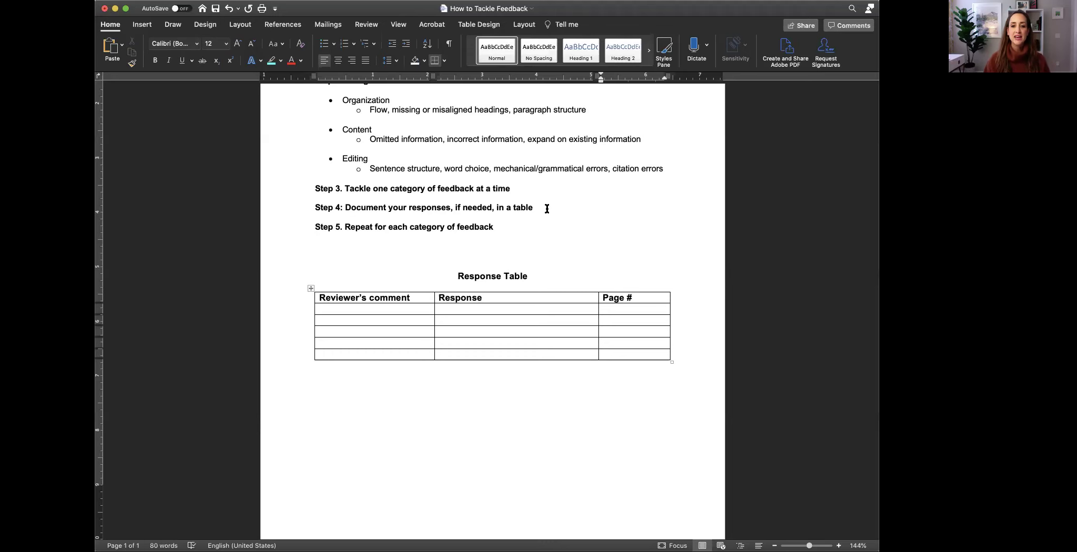
scroll(514, 254, "up", 3)
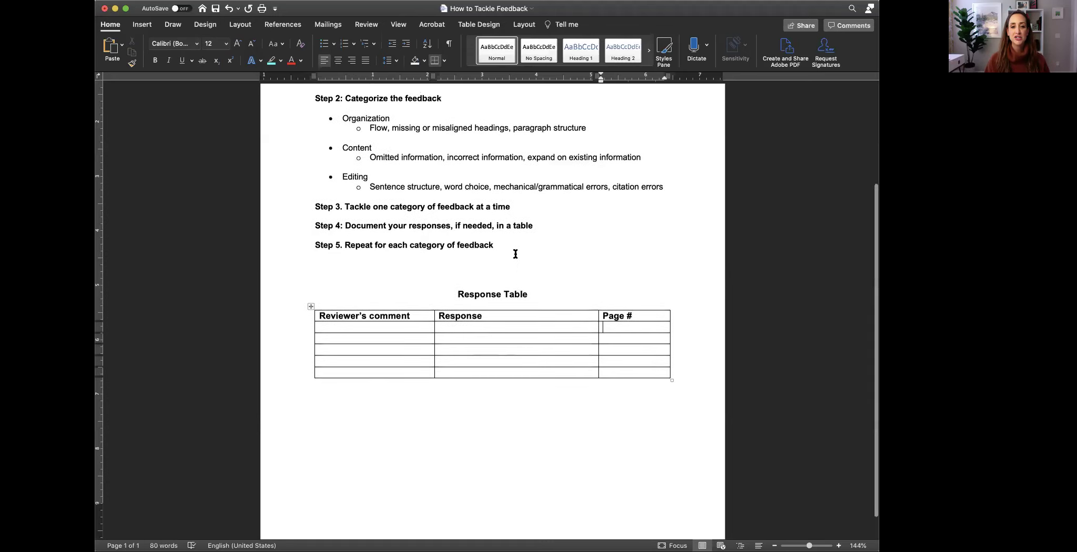